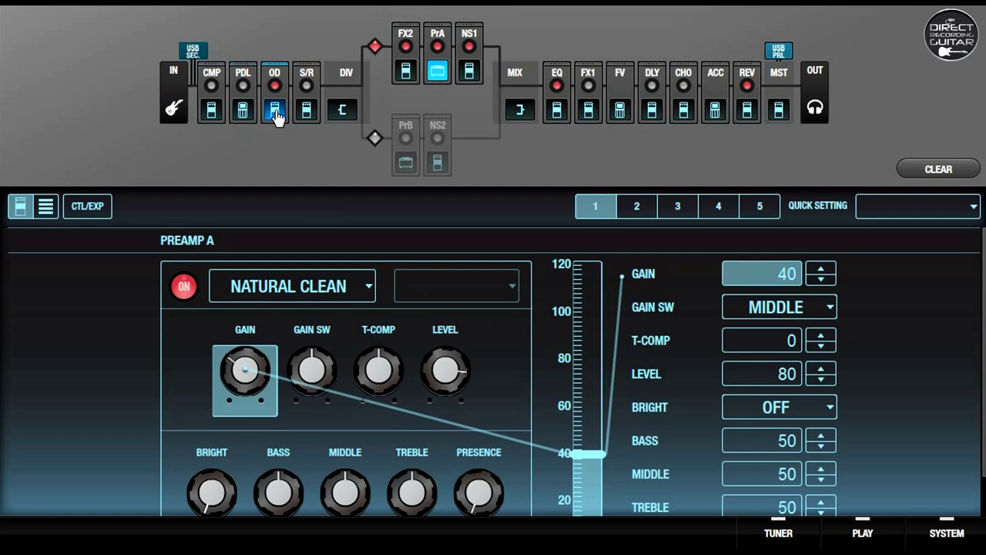
- Examine both parameter pages of the OD/DS block and of the Divider in the effects chain
{"action": "left_click", "coordinate": [275, 112]}
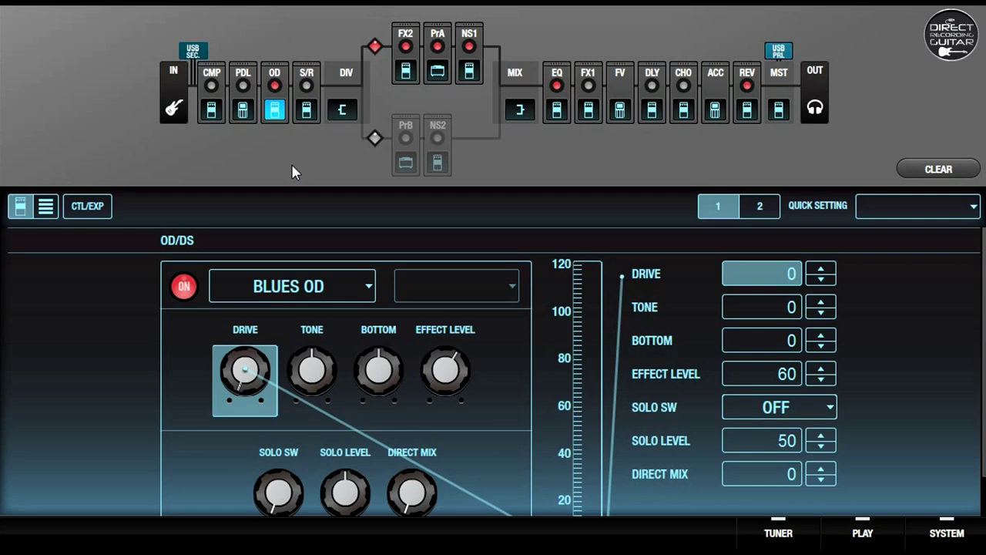
{"action": "left_click", "coordinate": [760, 206]}
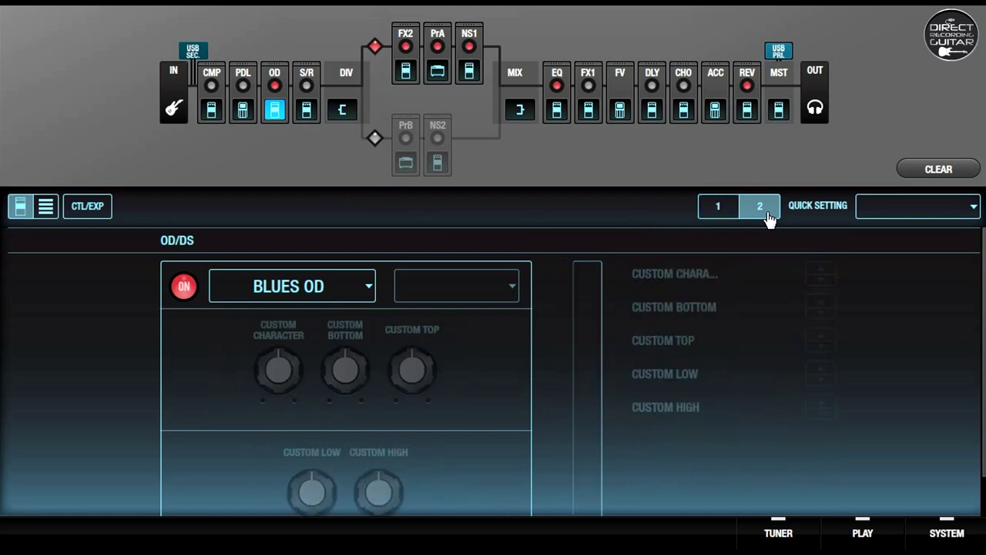
{"action": "left_click", "coordinate": [344, 114]}
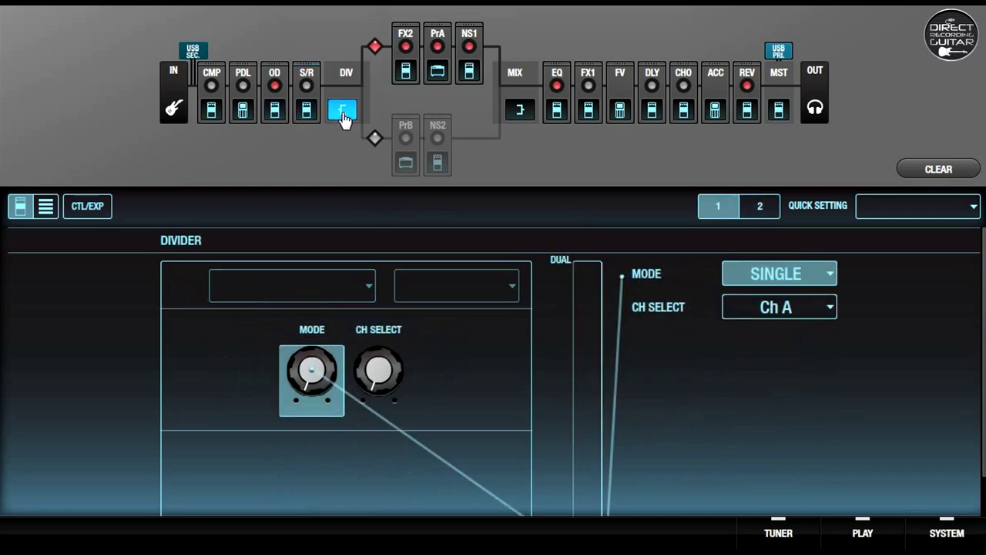
{"action": "left_click", "coordinate": [755, 216]}
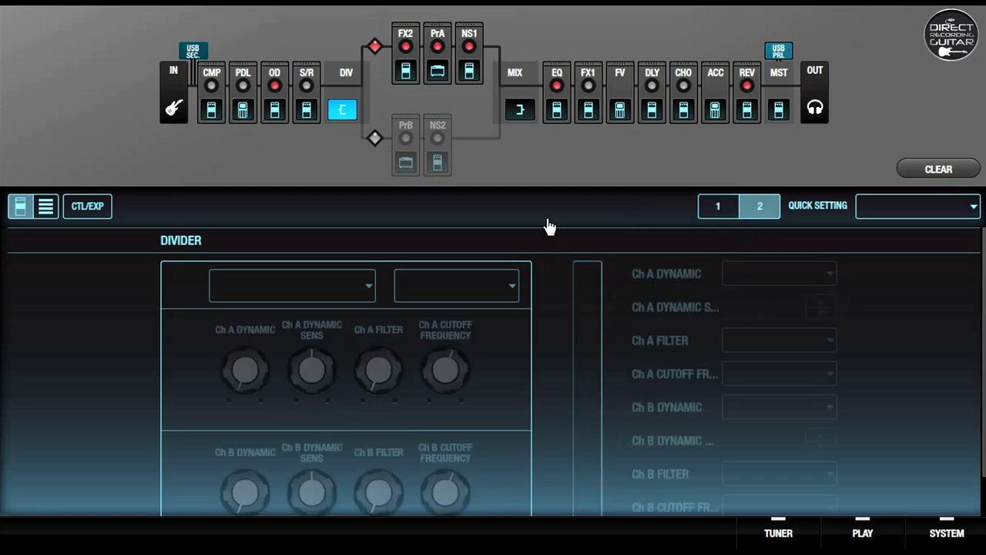
- Examine the Wave Synth parameters of the FX2 block
{"action": "left_click", "coordinate": [406, 74]}
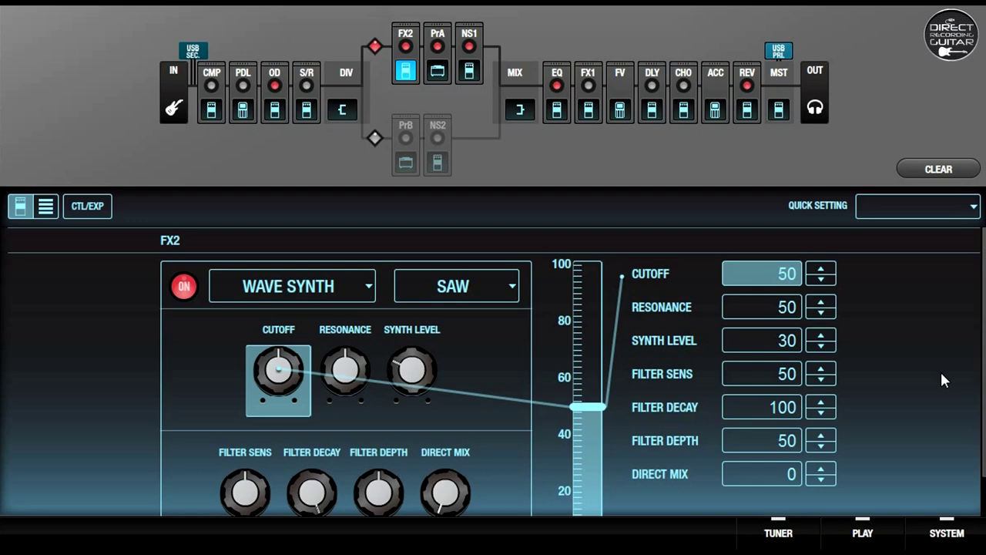
{"action": "scroll", "coordinate": [942, 373], "scroll_direction": "down", "scroll_amount": 1}
{"action": "scroll", "coordinate": [941, 374], "scroll_direction": "up", "scroll_amount": 1}
- Examine all five parameter pages of Preamp A, from gain and tone to solo, custom preamp, speaker/mic and custom speaker settings
{"action": "left_click", "coordinate": [438, 77]}
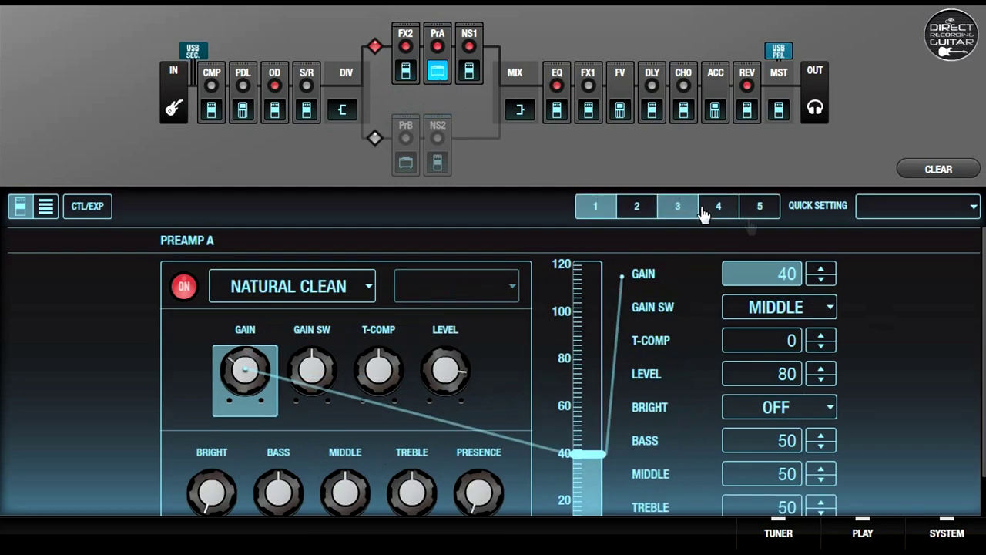
{"action": "scroll", "coordinate": [904, 361], "scroll_direction": "down", "scroll_amount": 1}
{"action": "scroll", "coordinate": [917, 359], "scroll_direction": "down", "scroll_amount": 1}
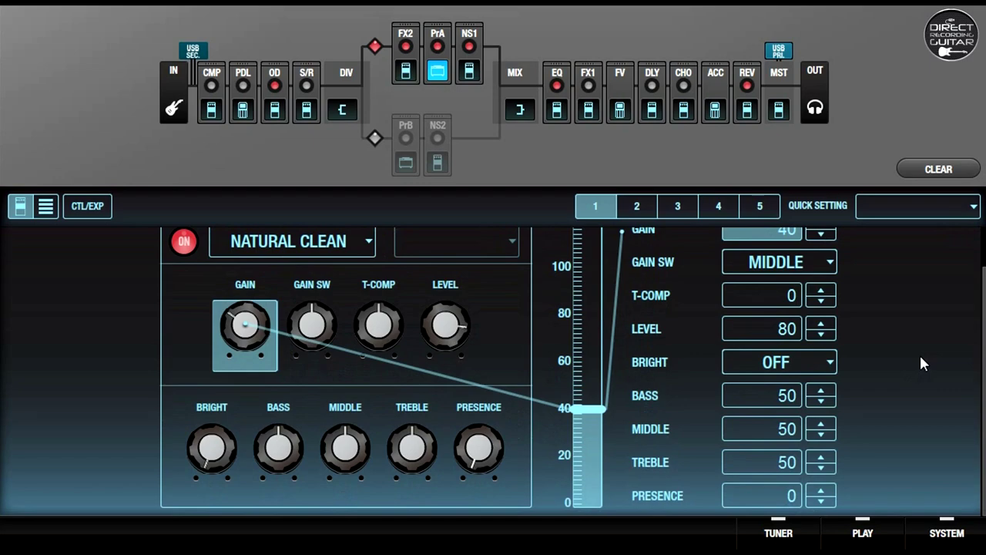
{"action": "scroll", "coordinate": [919, 352], "scroll_direction": "up", "scroll_amount": 2}
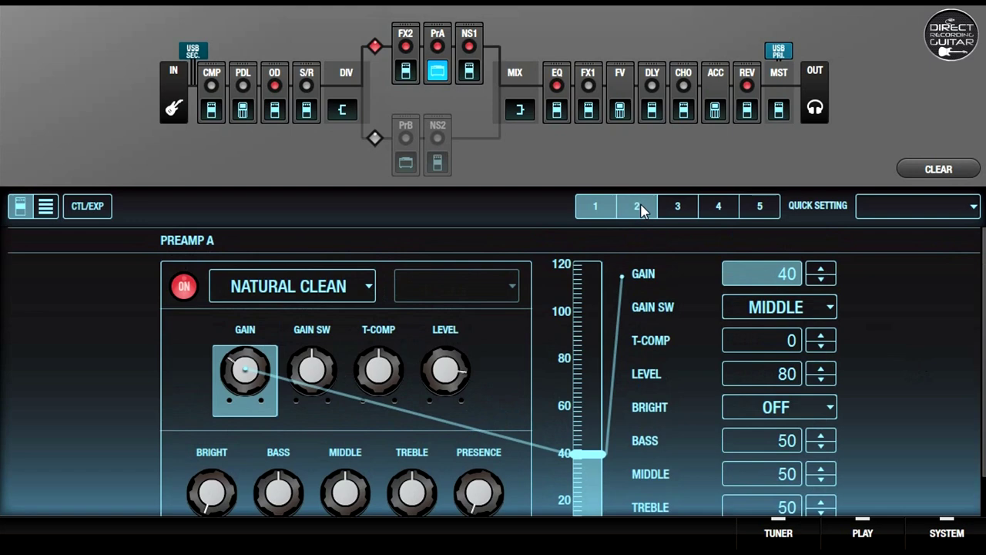
{"action": "left_click", "coordinate": [664, 214]}
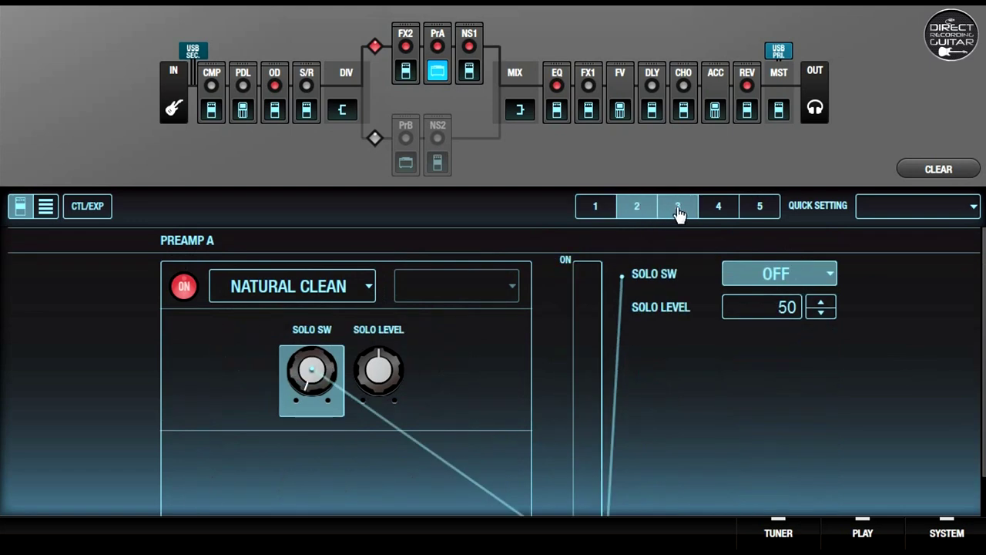
{"action": "left_click", "coordinate": [678, 214]}
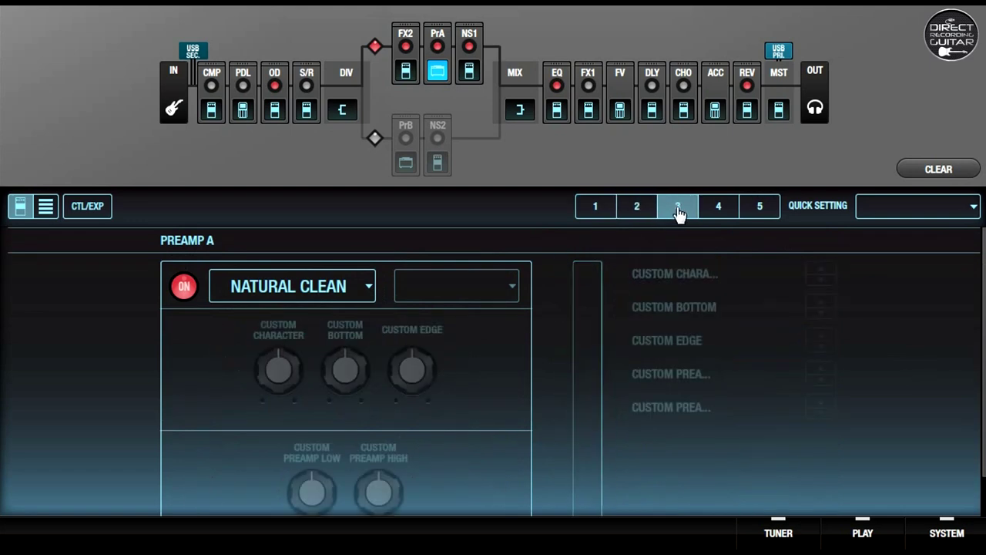
{"action": "left_click", "coordinate": [719, 214]}
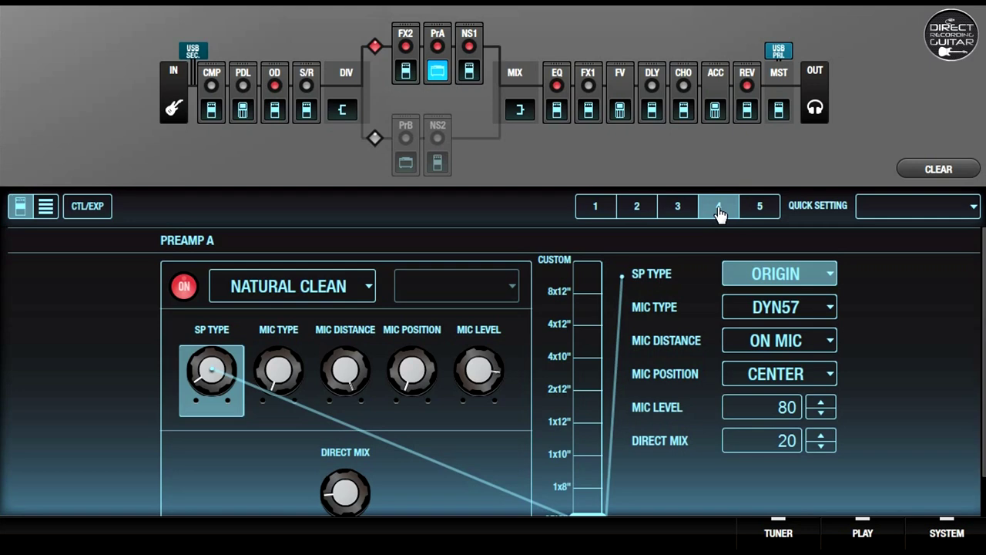
{"action": "left_click", "coordinate": [718, 210]}
{"action": "left_click", "coordinate": [760, 212]}
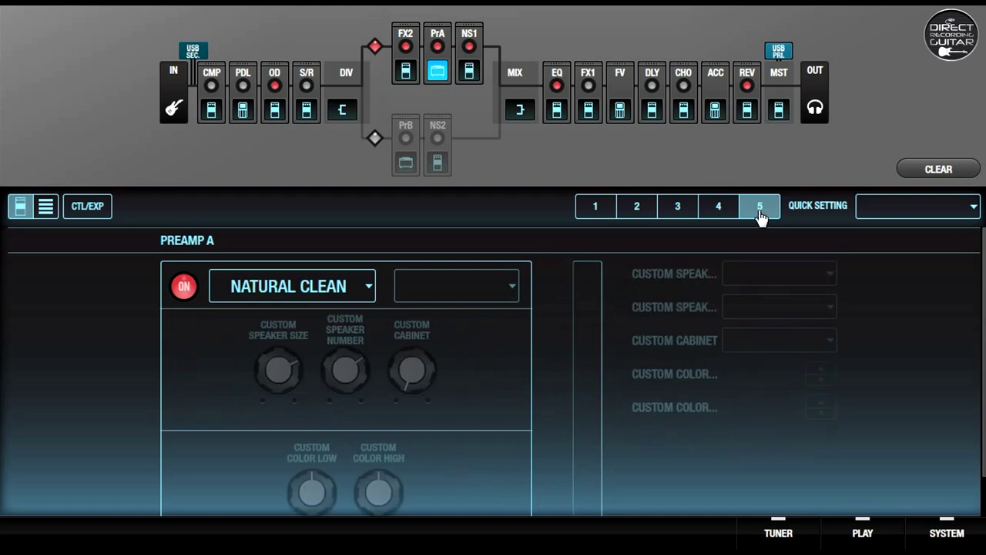
- Examine the NS1 noise suppressor settings and the Mixer settings
{"action": "left_click", "coordinate": [472, 80]}
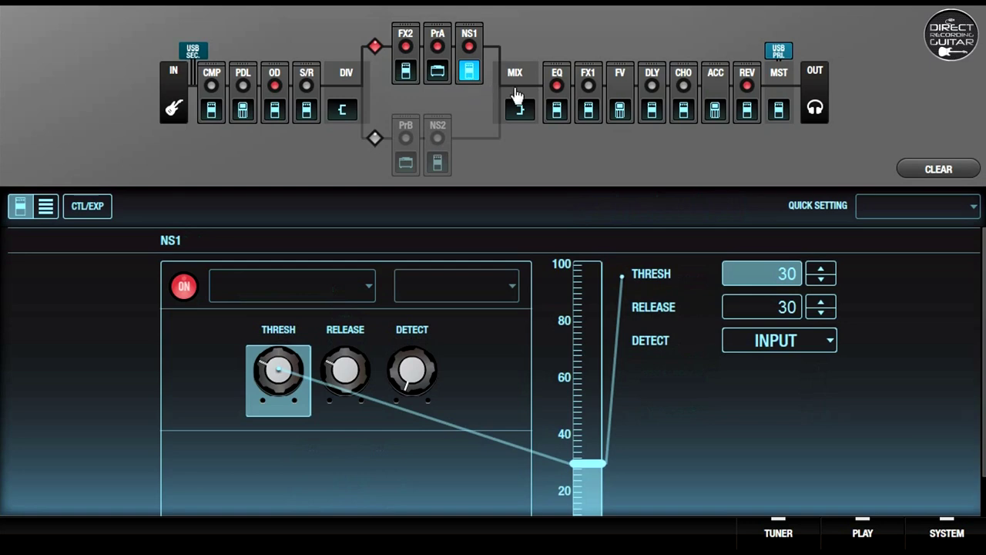
{"action": "left_click", "coordinate": [521, 116]}
- Examine the EQ block's gain and frequency parameters and its low cut and high cut settings
{"action": "left_click", "coordinate": [556, 115]}
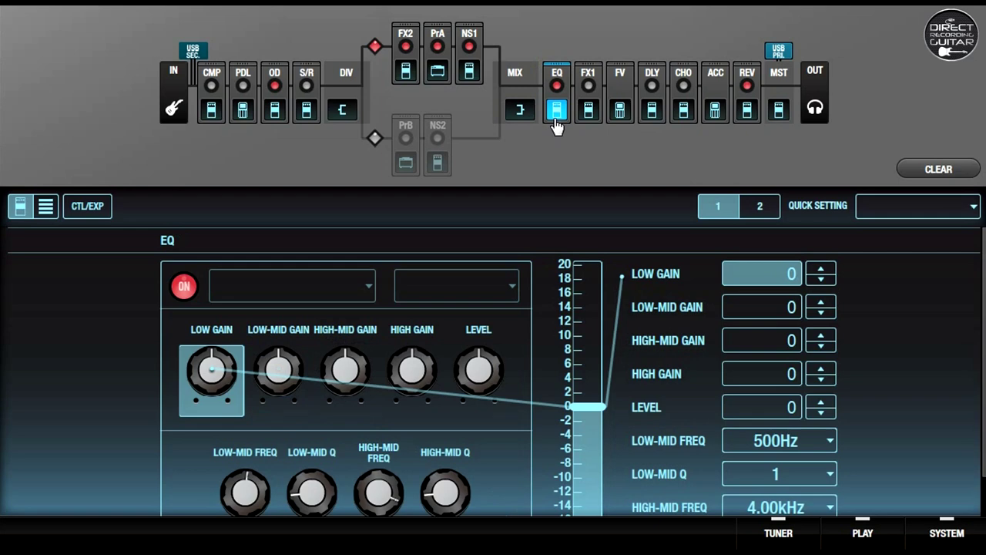
{"action": "scroll", "coordinate": [909, 336], "scroll_direction": "down", "scroll_amount": 1}
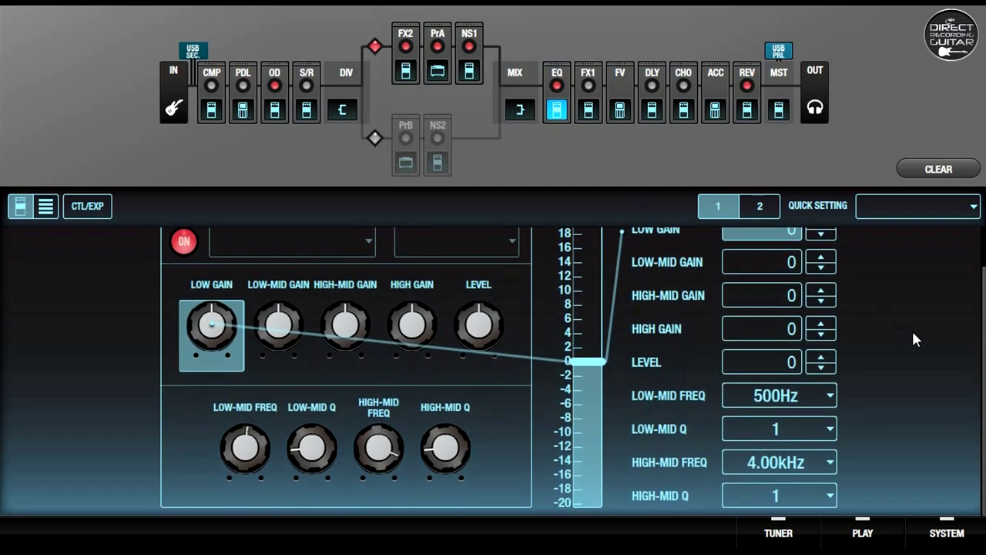
{"action": "scroll", "coordinate": [913, 334], "scroll_direction": "up", "scroll_amount": 1}
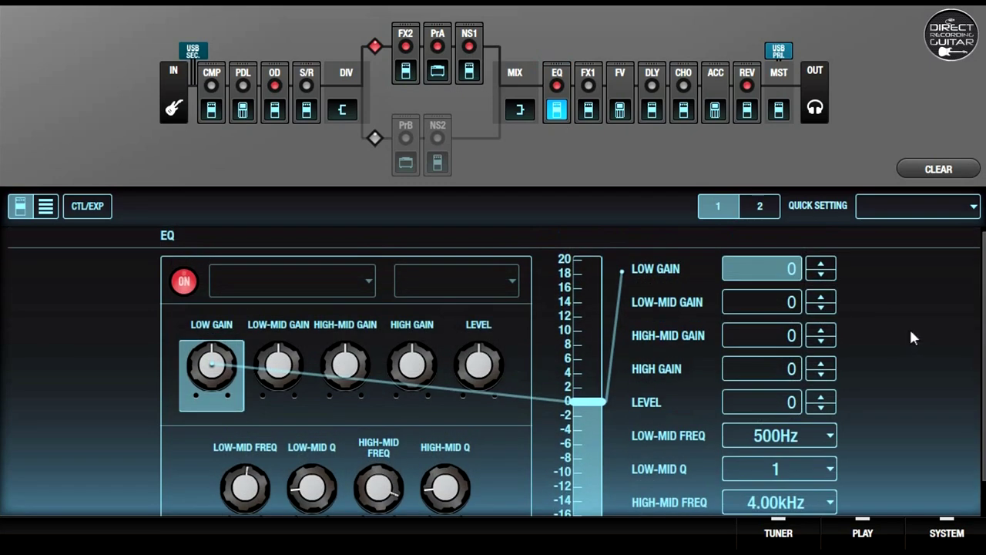
{"action": "left_click", "coordinate": [760, 207]}
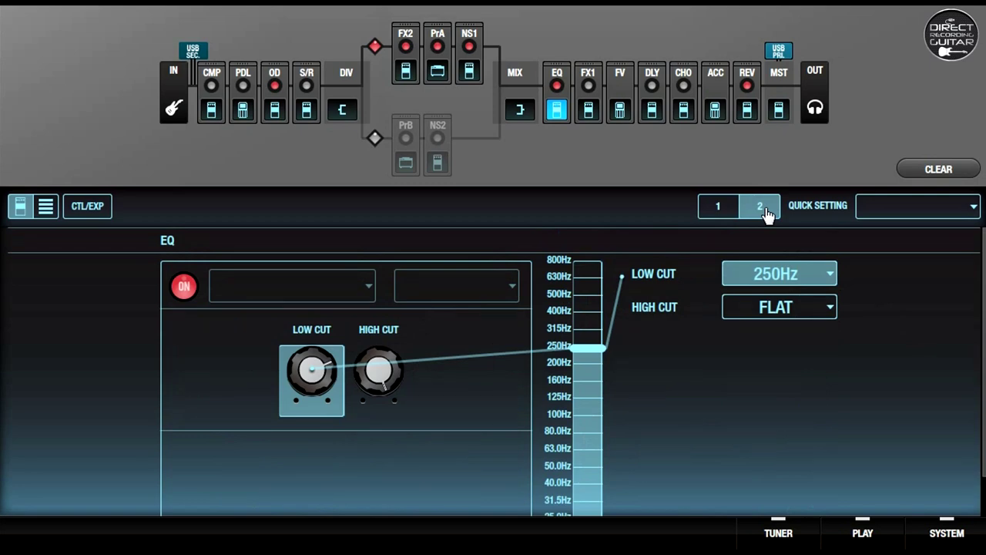
- Examine all six parameter pages of the FX1 Harmonist, including harmony, pre-delay and level, and the HR1 and HR2 note settings
{"action": "left_click", "coordinate": [589, 112]}
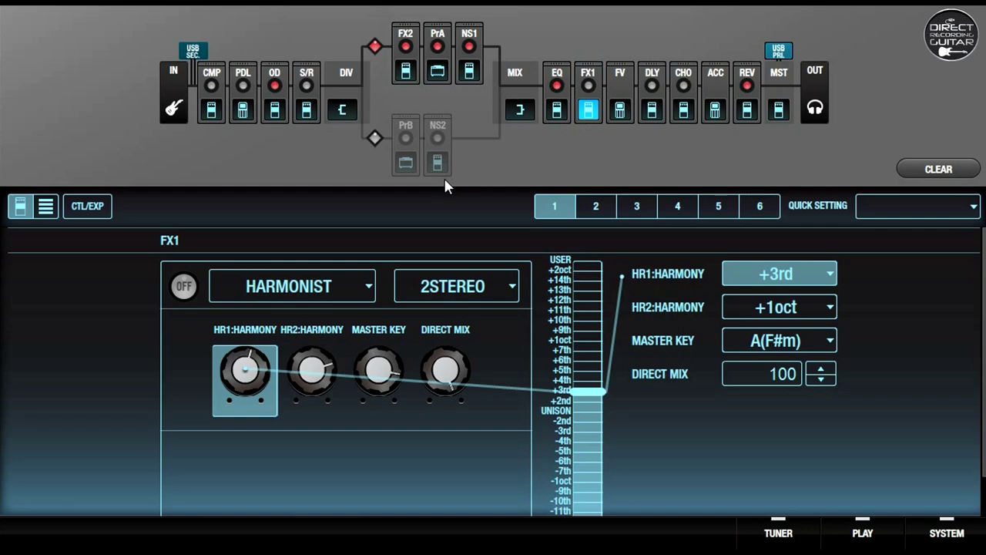
{"action": "left_click", "coordinate": [598, 221]}
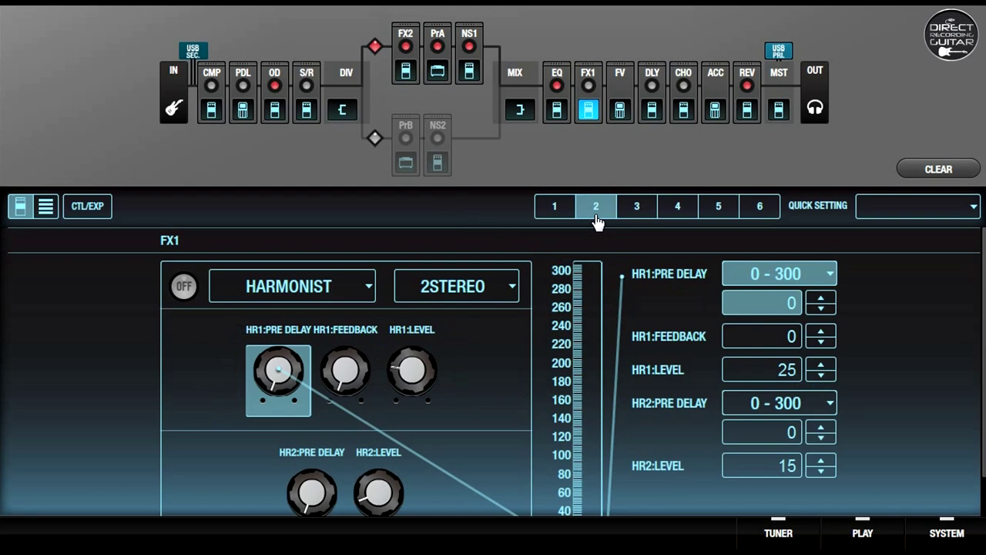
{"action": "left_click", "coordinate": [637, 221]}
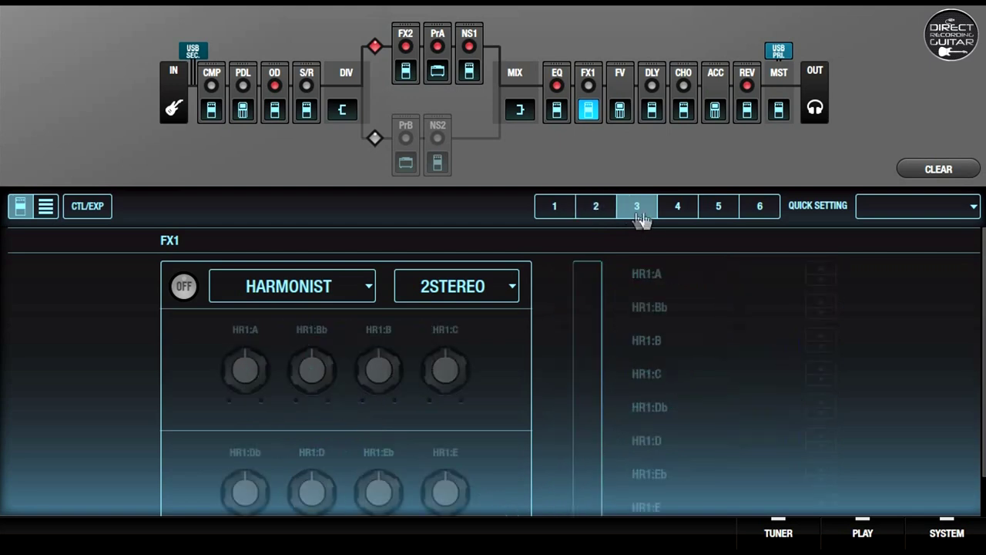
{"action": "left_click", "coordinate": [678, 221]}
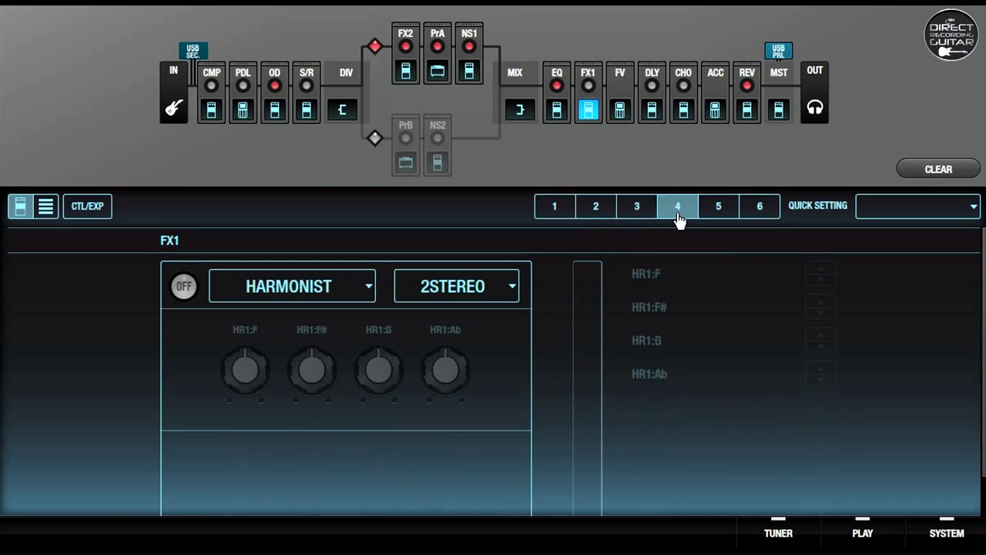
{"action": "left_click", "coordinate": [718, 222]}
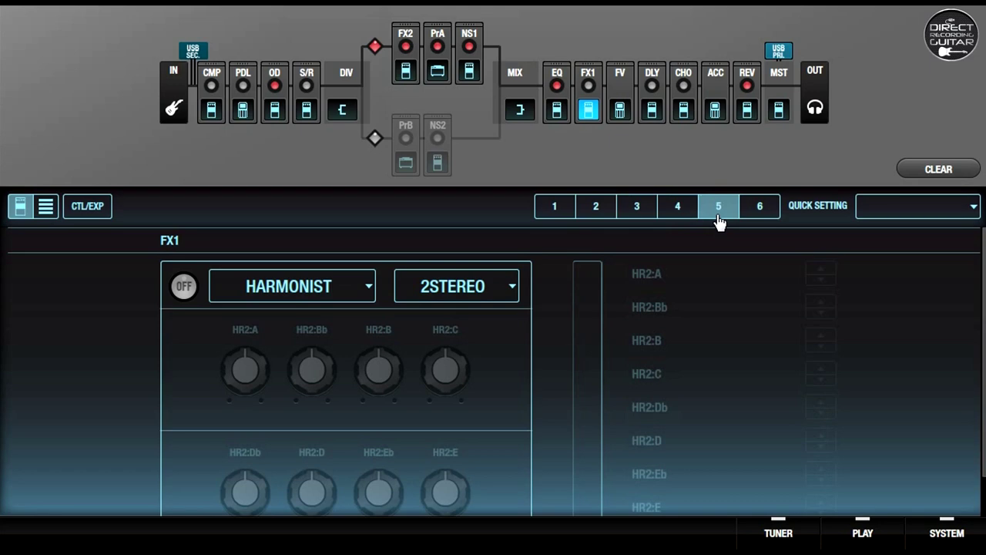
{"action": "left_click", "coordinate": [766, 223]}
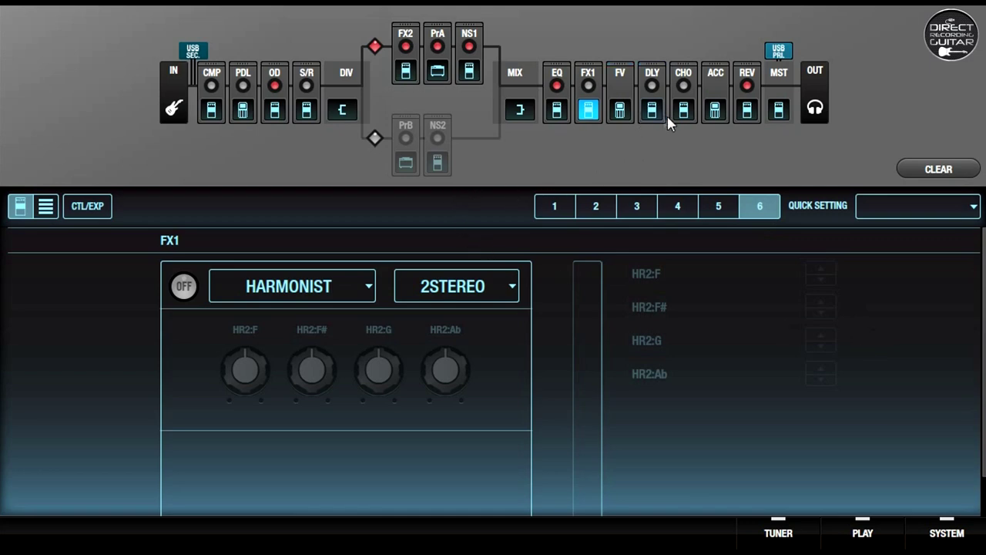
- Examine the Reverb block's parameters and all three pages of the Master settings
{"action": "left_click", "coordinate": [745, 126]}
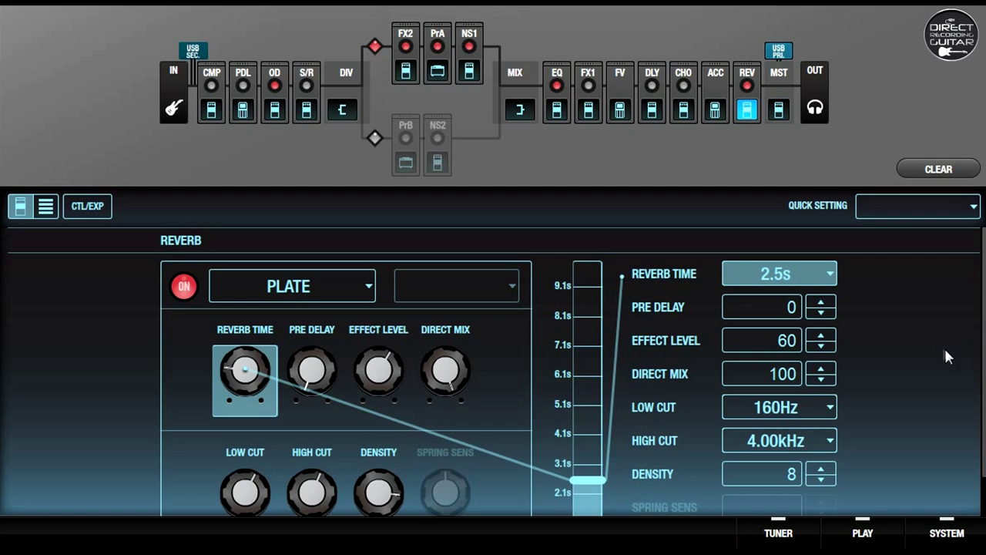
{"action": "left_click", "coordinate": [780, 116]}
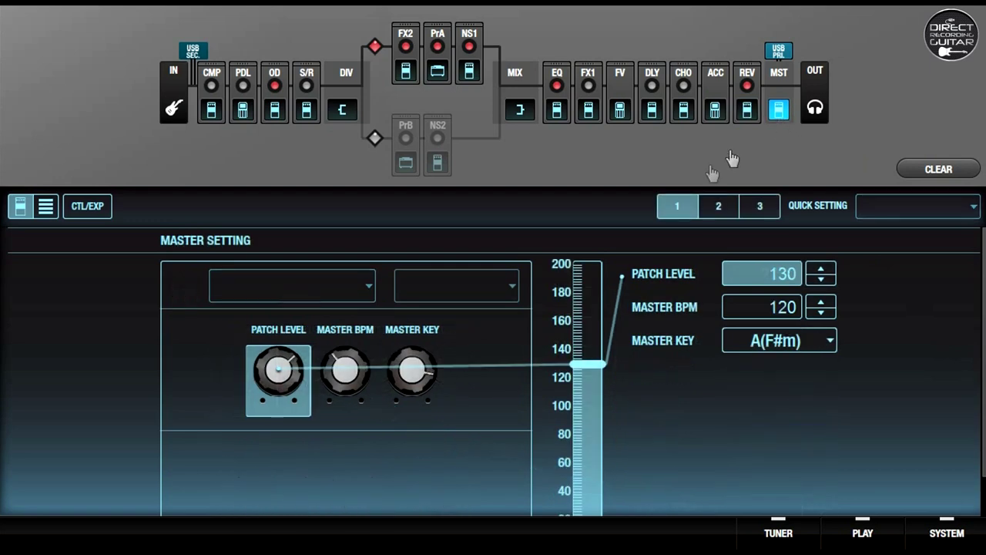
{"action": "left_click", "coordinate": [760, 218]}
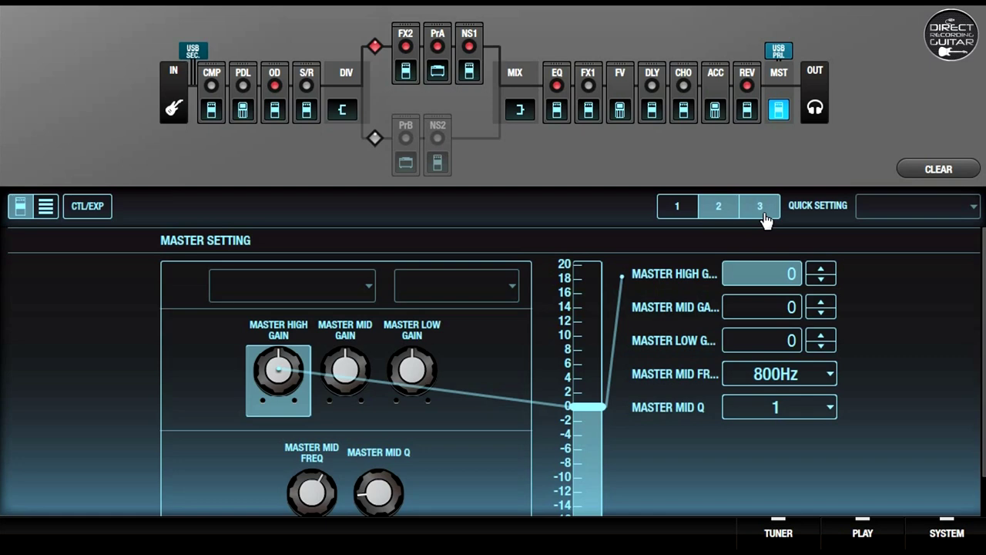
{"action": "left_click", "coordinate": [765, 221]}
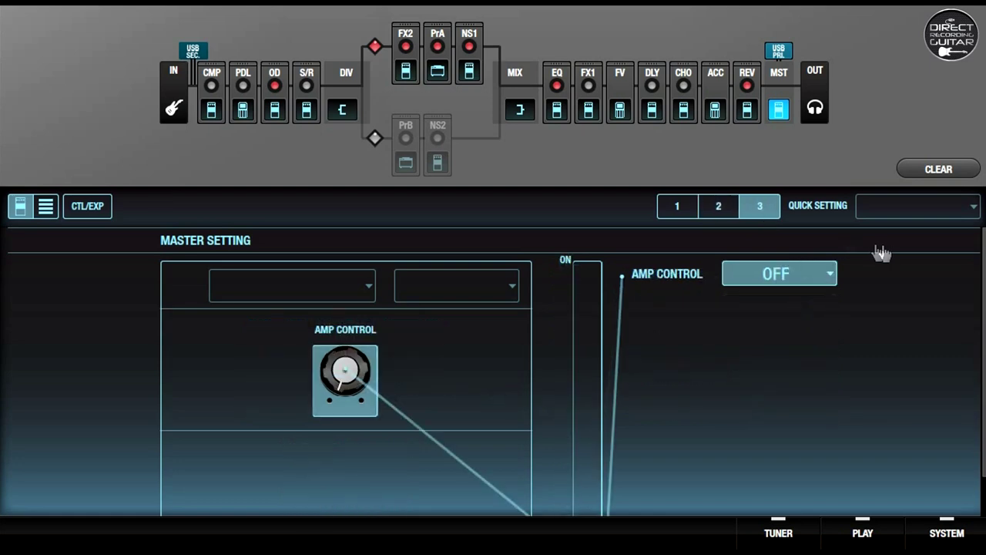
- Check the output selection and the Global, Total and Phrase Loop system settings, leaving them as they are
{"action": "left_click", "coordinate": [817, 116]}
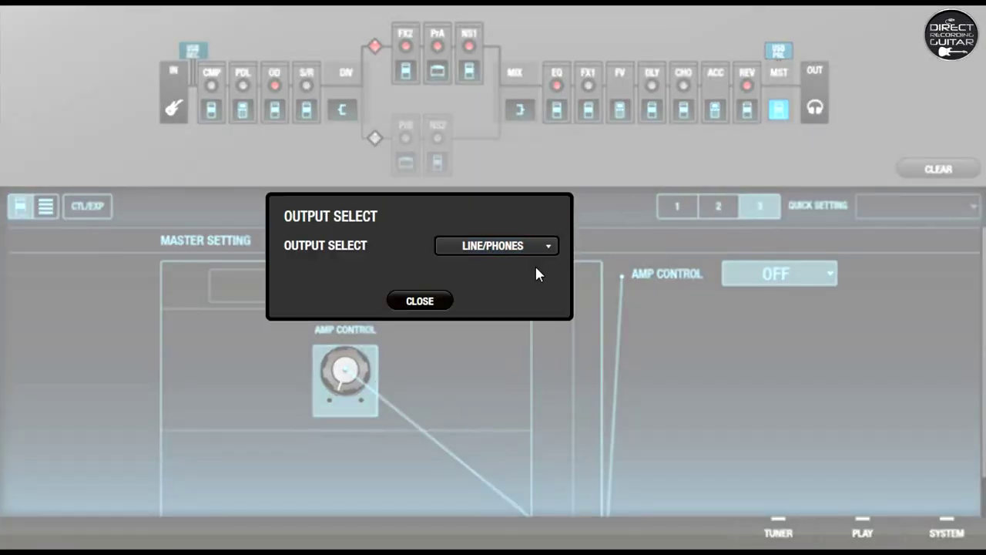
{"action": "left_click", "coordinate": [428, 302]}
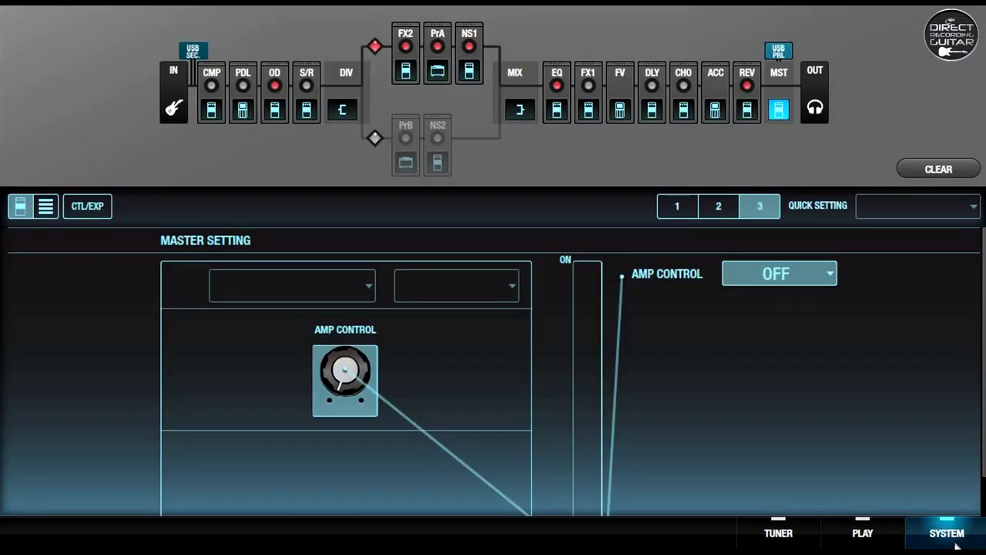
{"action": "left_click", "coordinate": [956, 544]}
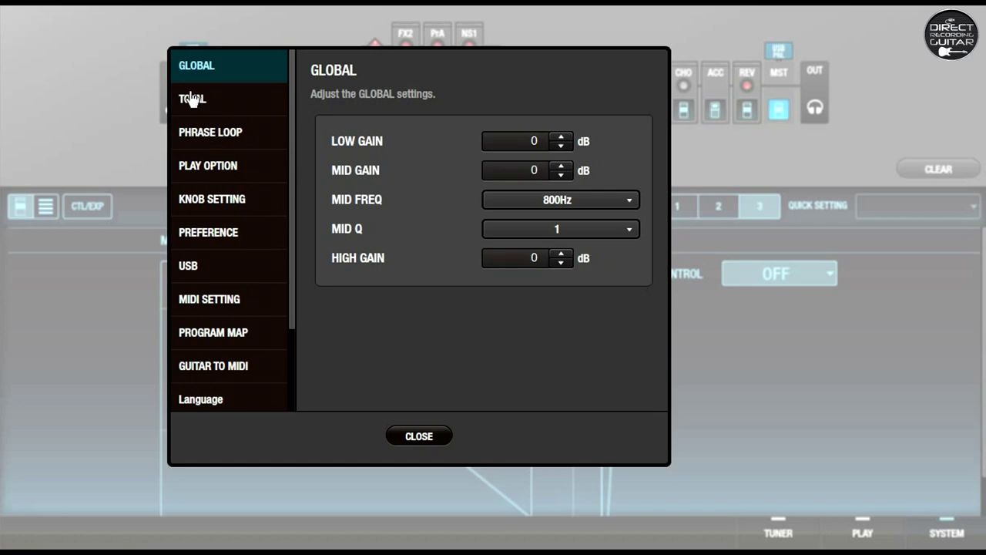
{"action": "left_click", "coordinate": [192, 98]}
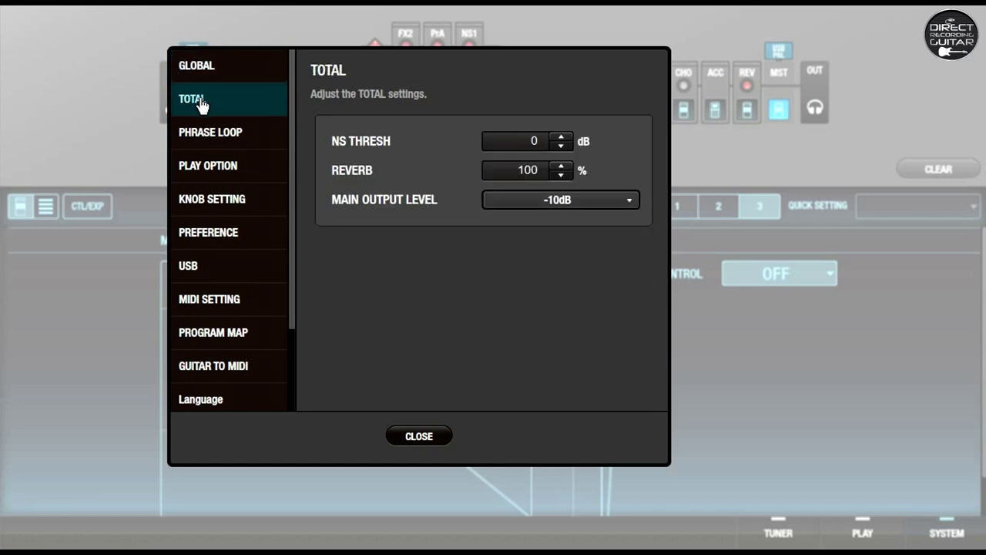
{"action": "left_click", "coordinate": [232, 137]}
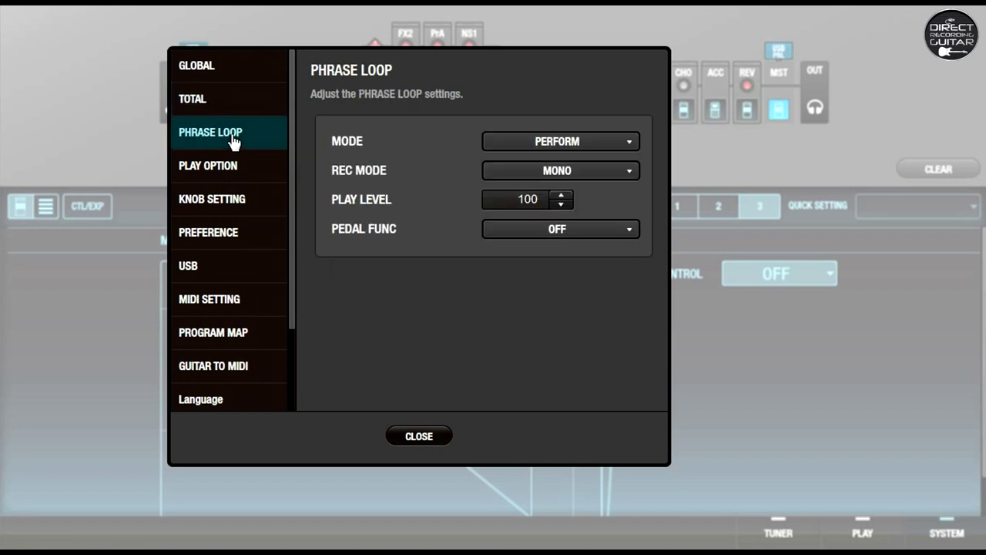
{"action": "left_click", "coordinate": [426, 441]}
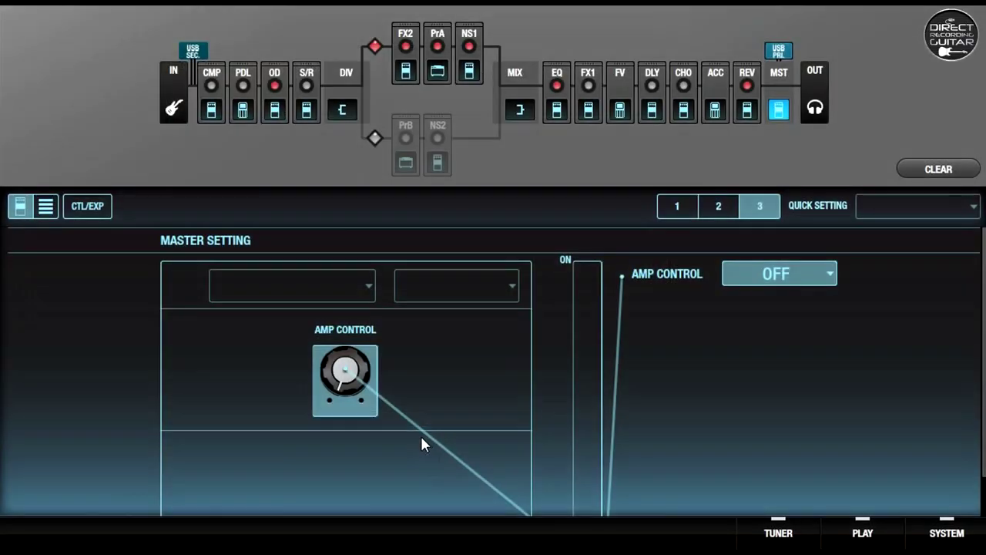
- Examine the control and expression pedal assignments, and return to the Master settings' knob view
{"action": "left_click", "coordinate": [88, 210]}
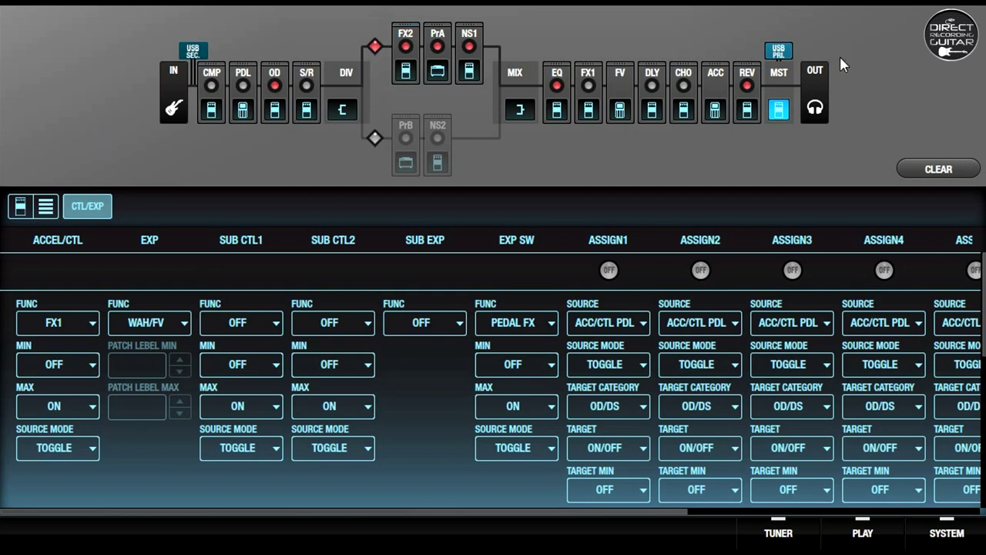
{"action": "left_click", "coordinate": [20, 208]}
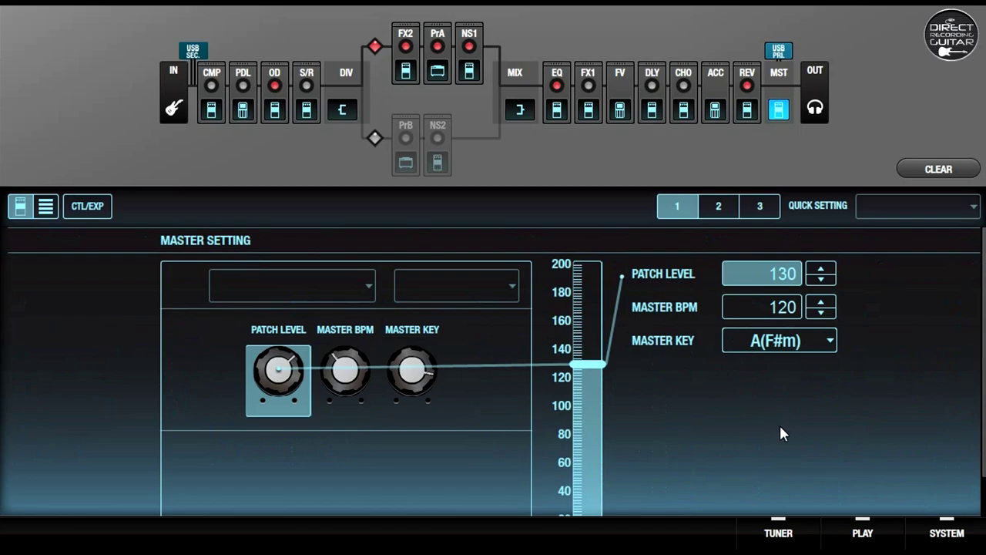